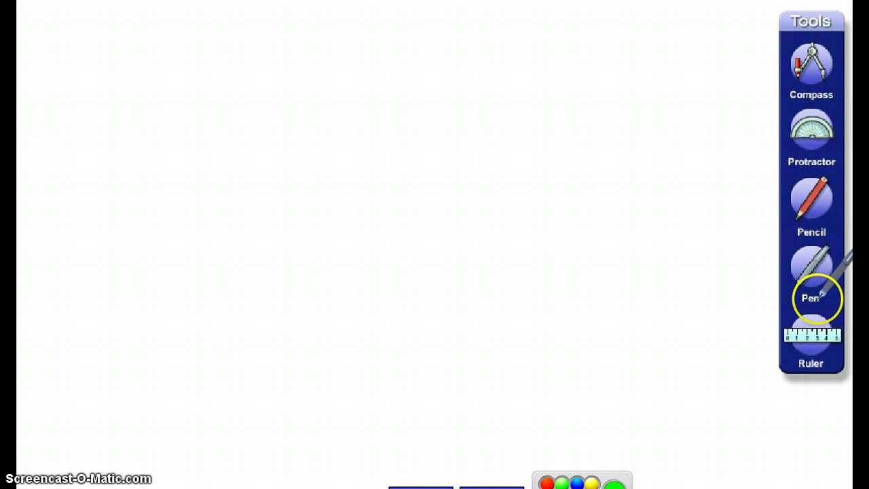
# - Mark one black pen dot near the centre of the grid paper
pyautogui.click(817, 269)
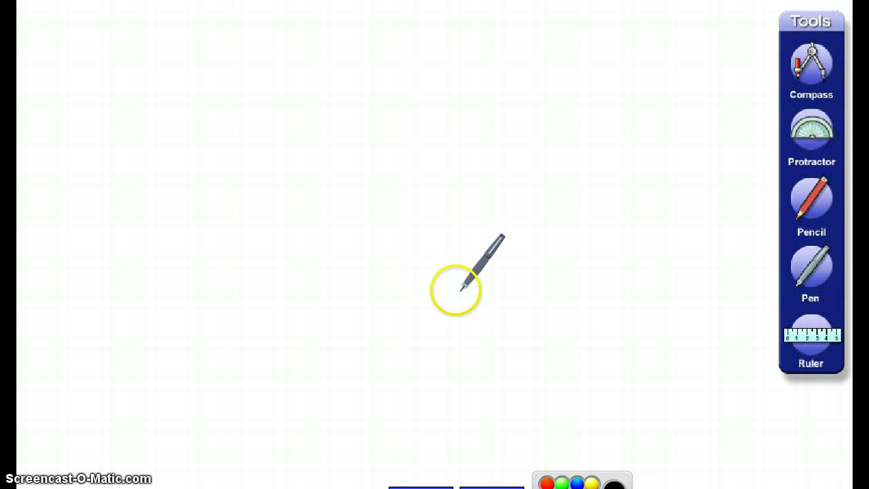
pyautogui.click(356, 236)
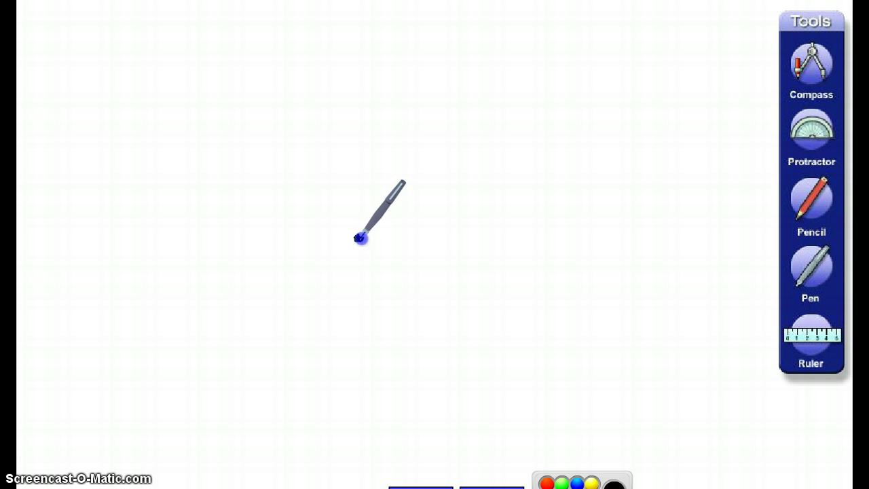
pyautogui.click(359, 237)
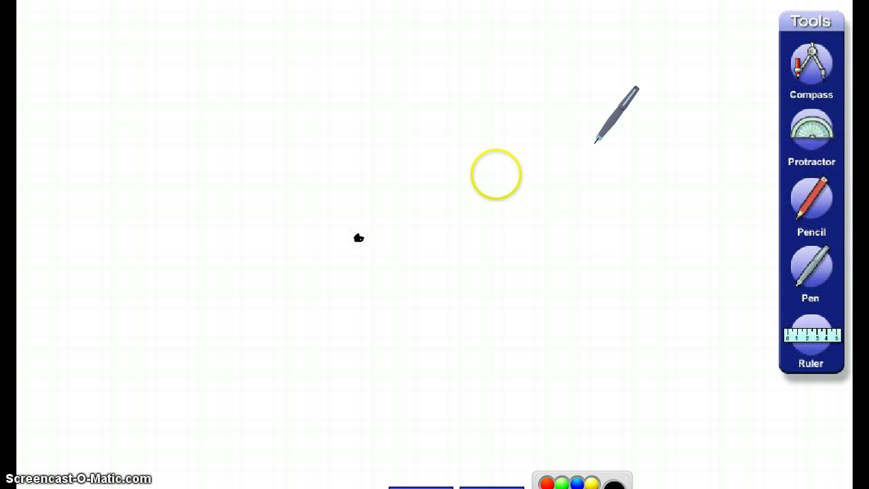
# - Set the compass pivot on the dot, fix its radius, and swing a full blue circle
pyautogui.click(810, 68)
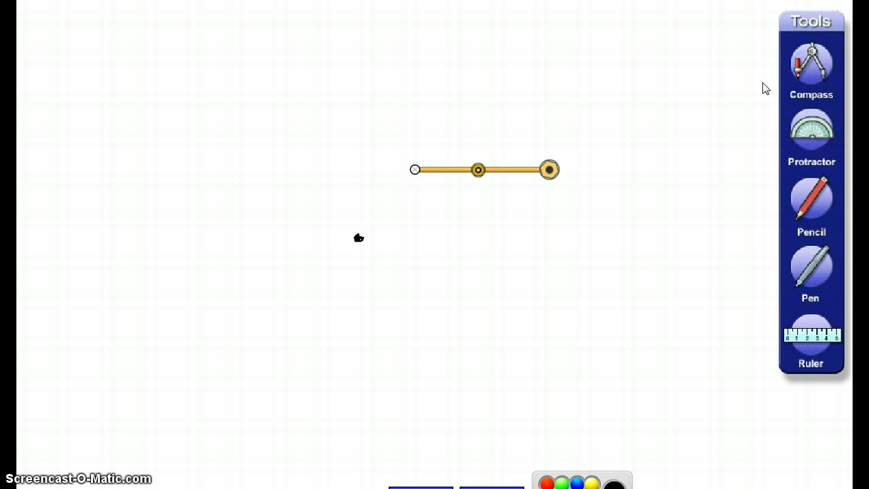
pyautogui.moveTo(475, 169); pyautogui.dragTo(496, 247)
pyautogui.moveTo(436, 264); pyautogui.dragTo(455, 250)
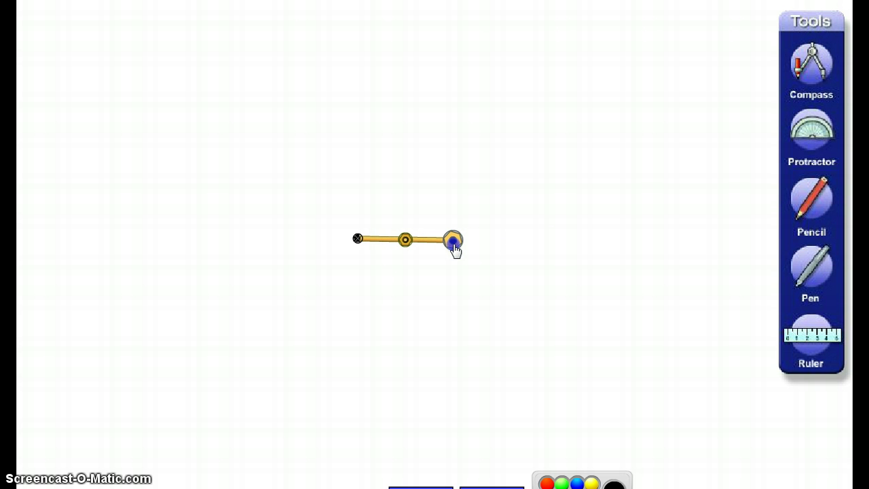
pyautogui.click(578, 482)
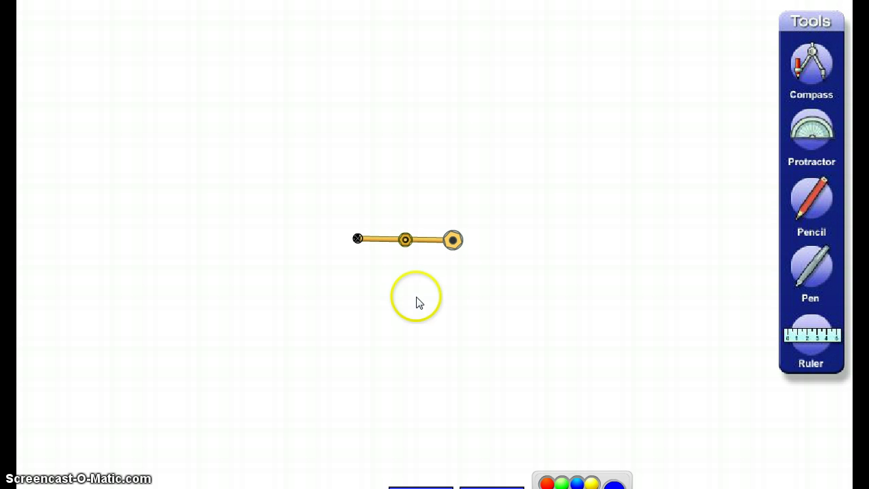
pyautogui.moveTo(405, 250)
pyautogui.mouseDown()
pyautogui.moveTo(380, 264)
pyautogui.moveTo(336, 257)
pyautogui.moveTo(340, 229)
pyautogui.moveTo(357, 210)
pyautogui.moveTo(382, 212)
pyautogui.moveTo(402, 235)
pyautogui.moveTo(395, 276)
pyautogui.mouseUp()
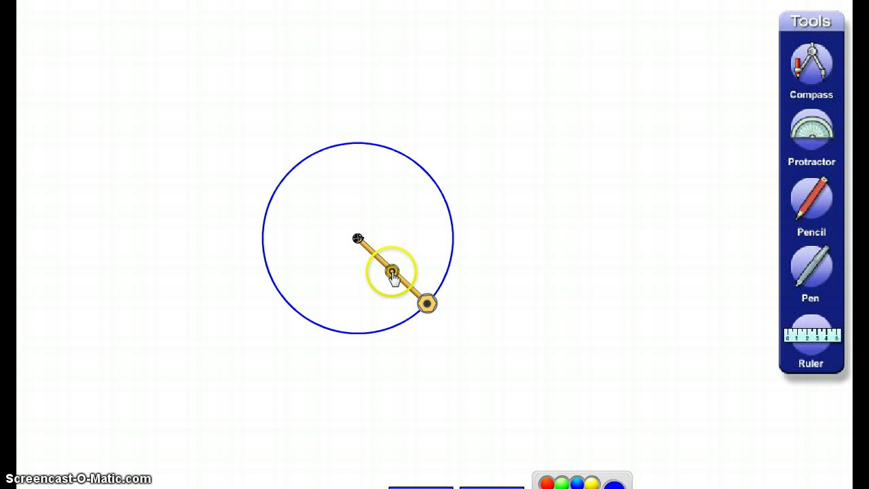
pyautogui.click(425, 300)
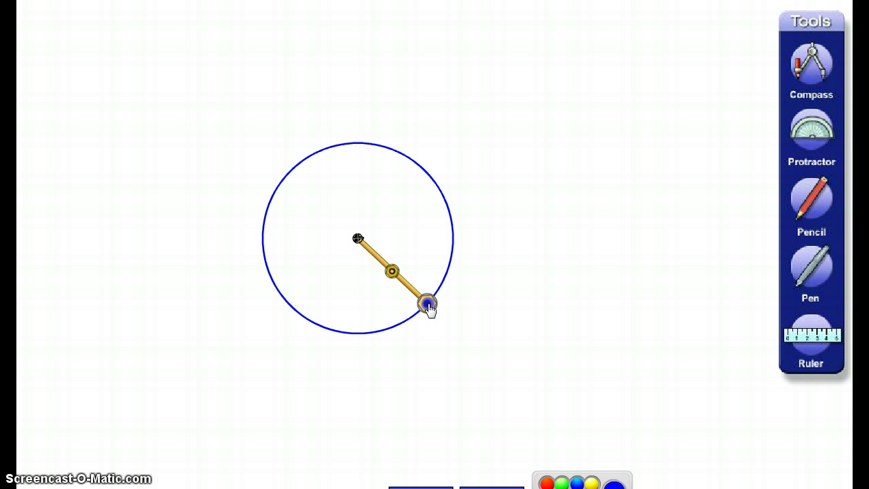
pyautogui.moveTo(427, 305); pyautogui.dragTo(424, 306)
# - Centre the compass on the blue circle's right edge and draw a same-radius red circle
pyautogui.moveTo(358, 239); pyautogui.dragTo(448, 271)
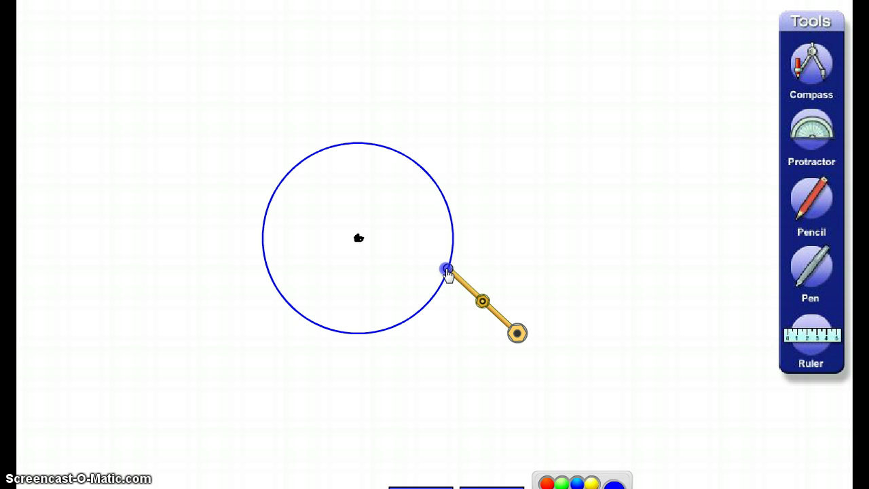
pyautogui.click(563, 484)
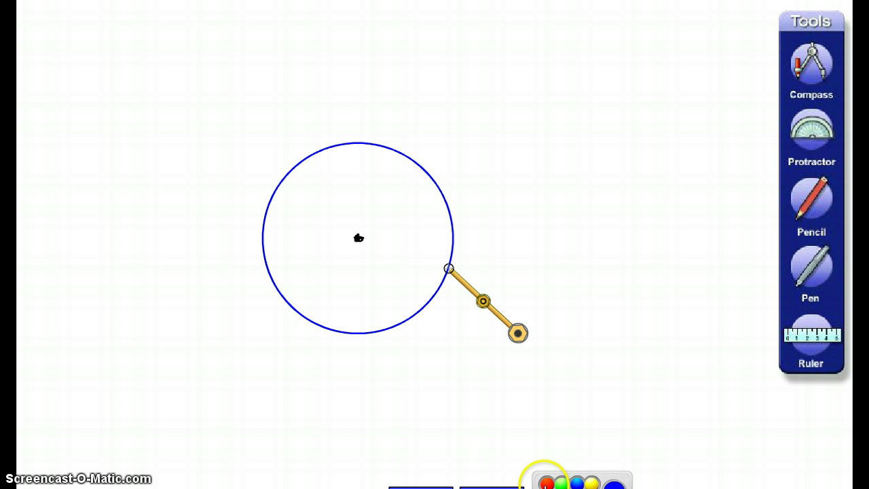
pyautogui.click(484, 303)
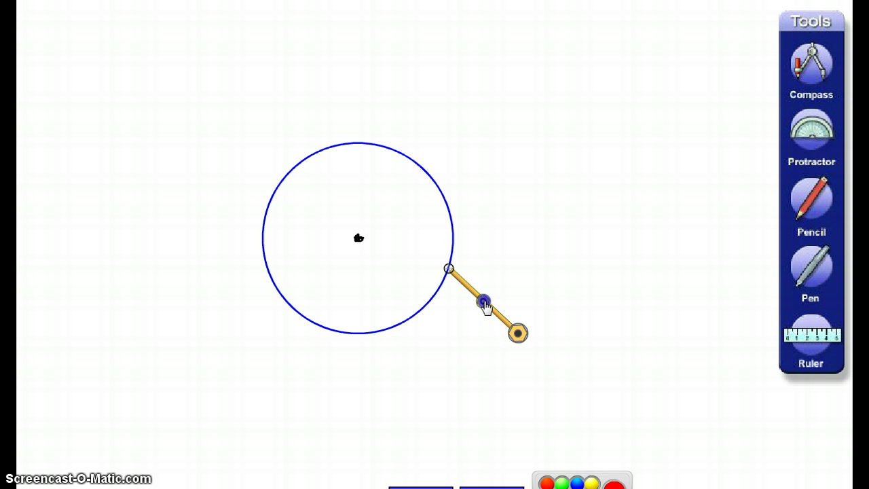
pyautogui.moveTo(483, 303)
pyautogui.mouseDown()
pyautogui.moveTo(423, 310)
pyautogui.moveTo(400, 272)
pyautogui.moveTo(405, 254)
pyautogui.moveTo(464, 252)
pyautogui.moveTo(493, 297)
pyautogui.moveTo(490, 309)
pyautogui.mouseUp()
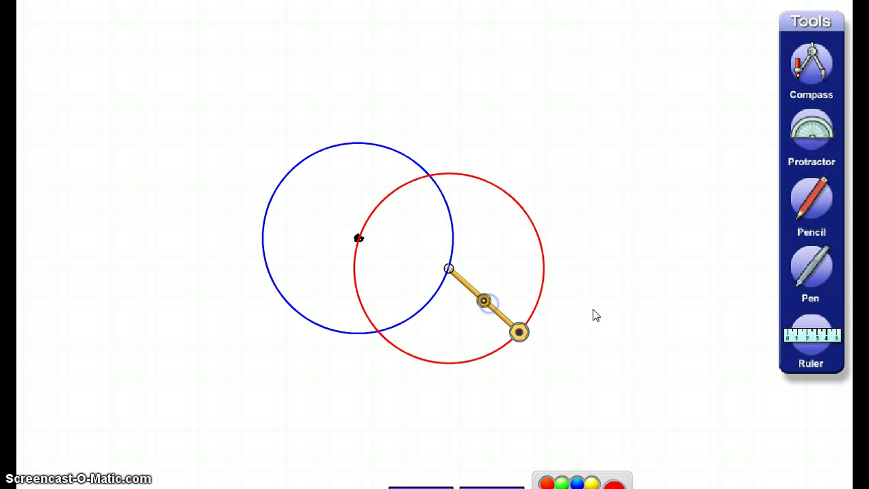
pyautogui.click(374, 337)
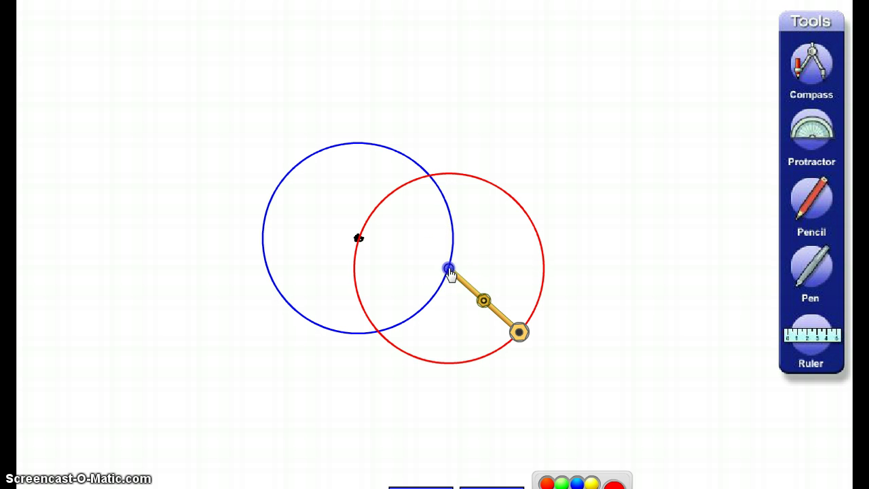
# - Draw same-radius magenta and green circles on the next two crossings around the blue circle
pyautogui.moveTo(450, 271); pyautogui.dragTo(378, 337)
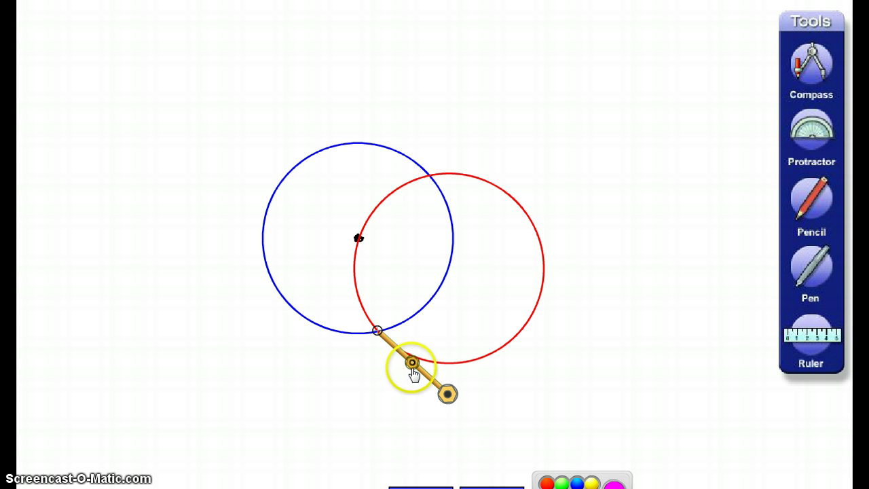
pyautogui.moveTo(413, 370)
pyautogui.mouseDown()
pyautogui.moveTo(365, 370)
pyautogui.moveTo(341, 348)
pyautogui.moveTo(345, 297)
pyautogui.moveTo(357, 288)
pyautogui.moveTo(388, 291)
pyautogui.moveTo(409, 318)
pyautogui.moveTo(417, 352)
pyautogui.moveTo(400, 380)
pyautogui.mouseUp()
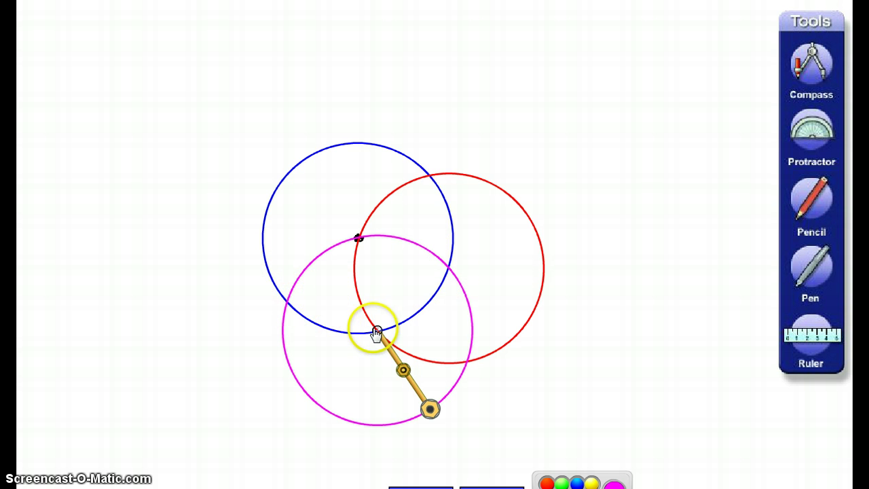
pyautogui.moveTo(377, 332); pyautogui.dragTo(288, 307)
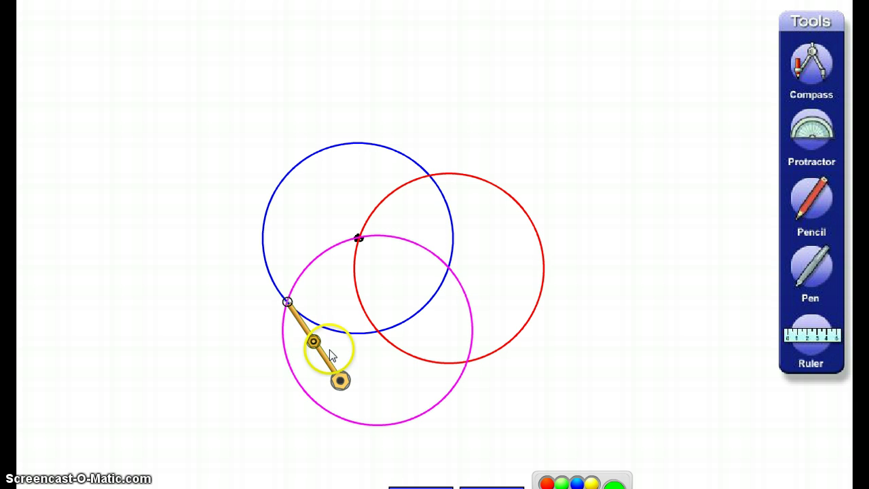
pyautogui.moveTo(314, 339)
pyautogui.mouseDown()
pyautogui.moveTo(262, 347)
pyautogui.moveTo(255, 303)
pyautogui.moveTo(280, 273)
pyautogui.moveTo(312, 271)
pyautogui.moveTo(329, 290)
pyautogui.moveTo(334, 324)
pyautogui.moveTo(310, 359)
pyautogui.mouseUp()
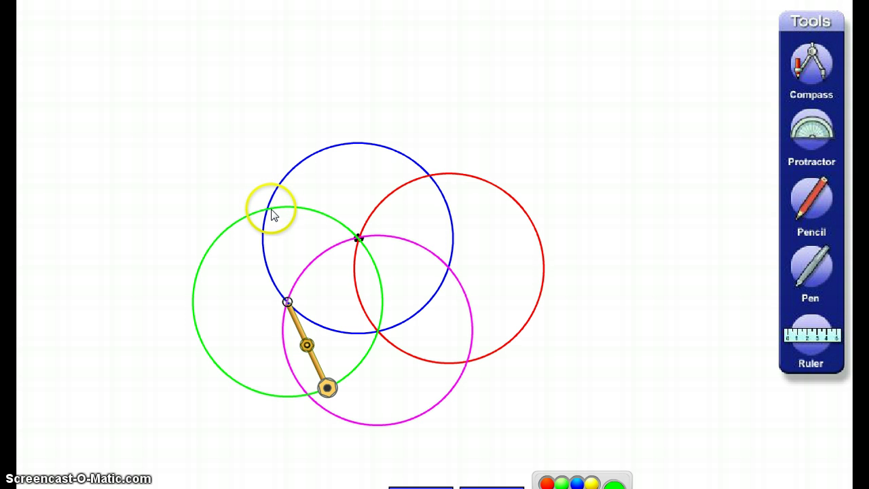
pyautogui.moveTo(287, 302); pyautogui.dragTo(268, 214)
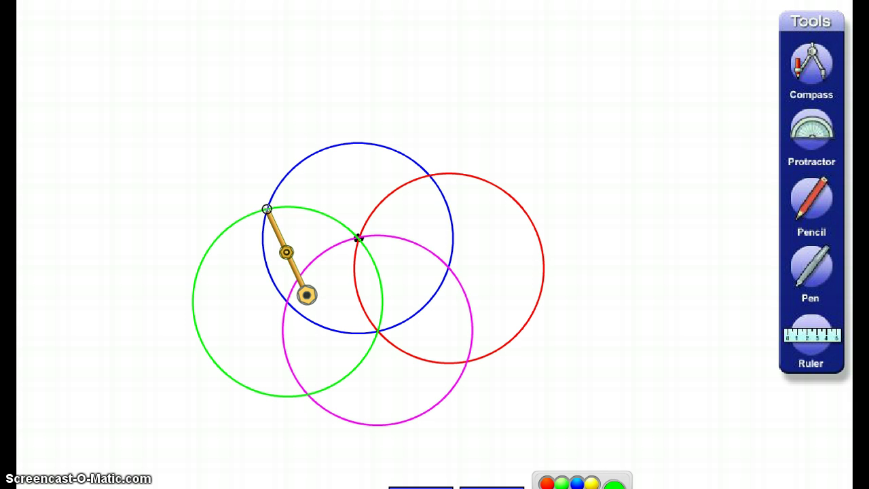
# - Draw black and cyan circles at the upper-left and top crossings, then park the compass aside
pyautogui.click(614, 486)
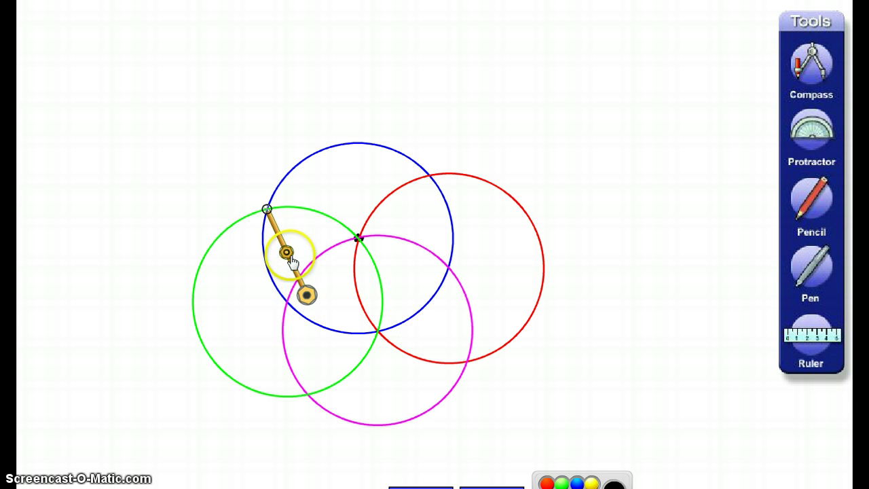
pyautogui.moveTo(286, 255)
pyautogui.mouseDown()
pyautogui.moveTo(246, 241)
pyautogui.moveTo(237, 200)
pyautogui.moveTo(265, 189)
pyautogui.moveTo(299, 195)
pyautogui.moveTo(306, 210)
pyautogui.moveTo(294, 239)
pyautogui.moveTo(250, 251)
pyautogui.mouseUp()
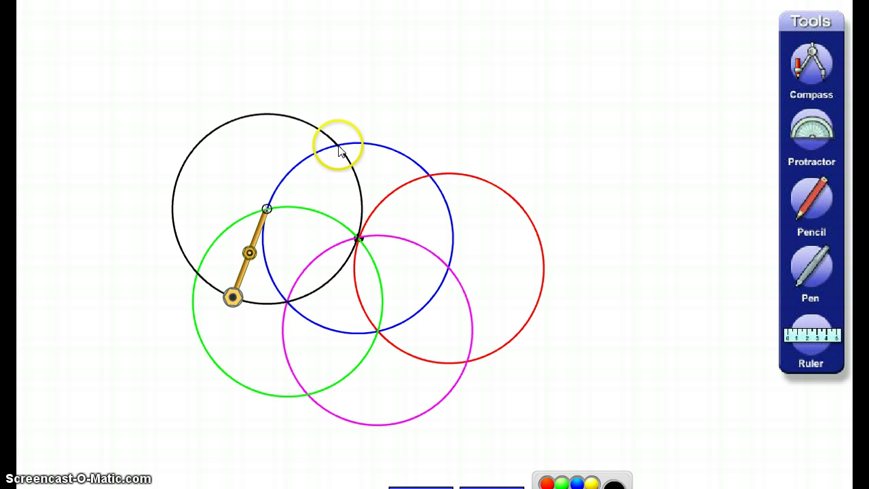
pyautogui.moveTo(267, 209)
pyautogui.mouseDown()
pyautogui.moveTo(331, 165)
pyautogui.moveTo(338, 148)
pyautogui.mouseUp()
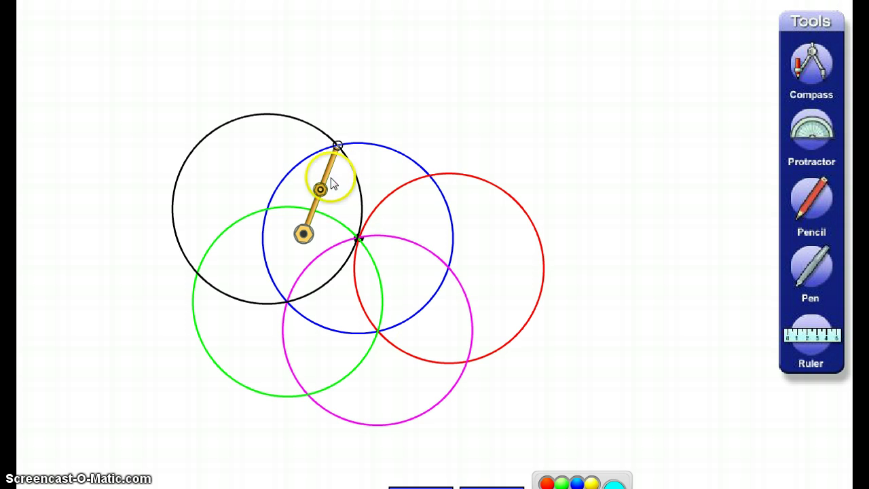
pyautogui.moveTo(319, 188)
pyautogui.mouseDown()
pyautogui.moveTo(293, 167)
pyautogui.moveTo(304, 123)
pyautogui.moveTo(365, 116)
pyautogui.moveTo(396, 148)
pyautogui.moveTo(403, 188)
pyautogui.moveTo(361, 219)
pyautogui.moveTo(296, 209)
pyautogui.moveTo(268, 177)
pyautogui.mouseUp()
pyautogui.click(341, 170)
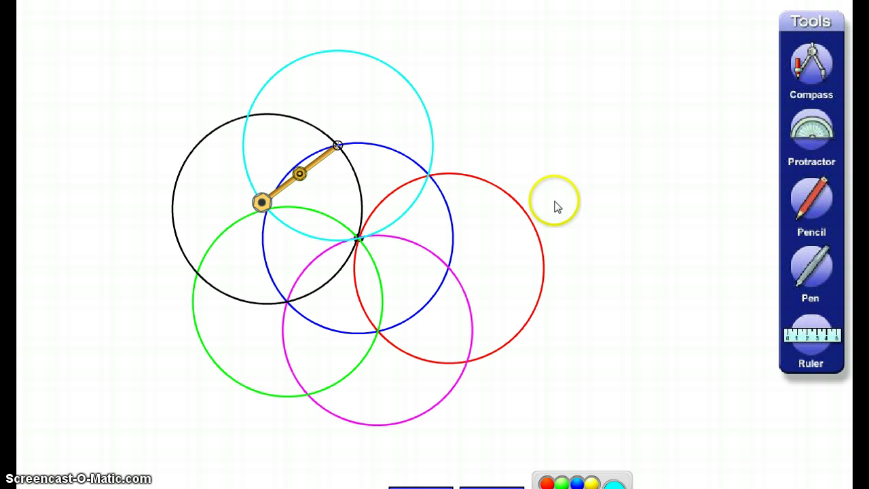
pyautogui.moveTo(300, 176); pyautogui.dragTo(384, 125)
pyautogui.moveTo(337, 145); pyautogui.dragTo(340, 144)
pyautogui.moveTo(433, 125); pyautogui.dragTo(536, 140)
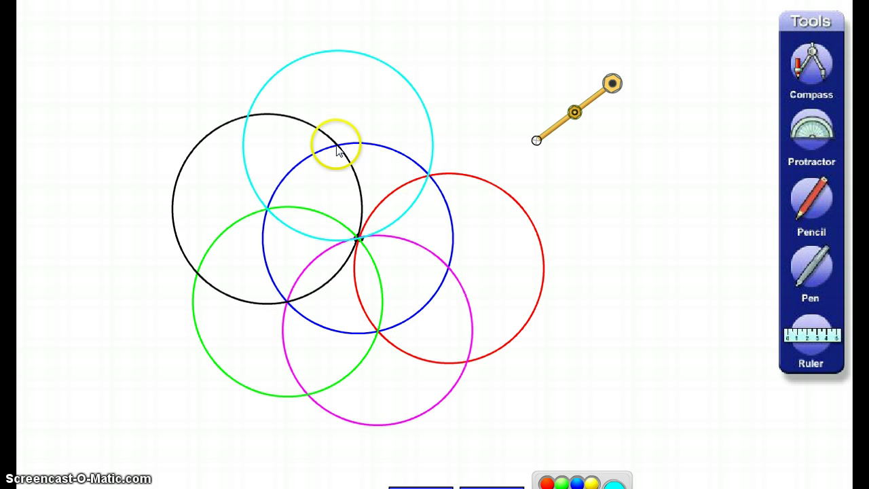
# - Mark the top, right and lower-left crossing points on the blue circle with dots
pyautogui.click(810, 272)
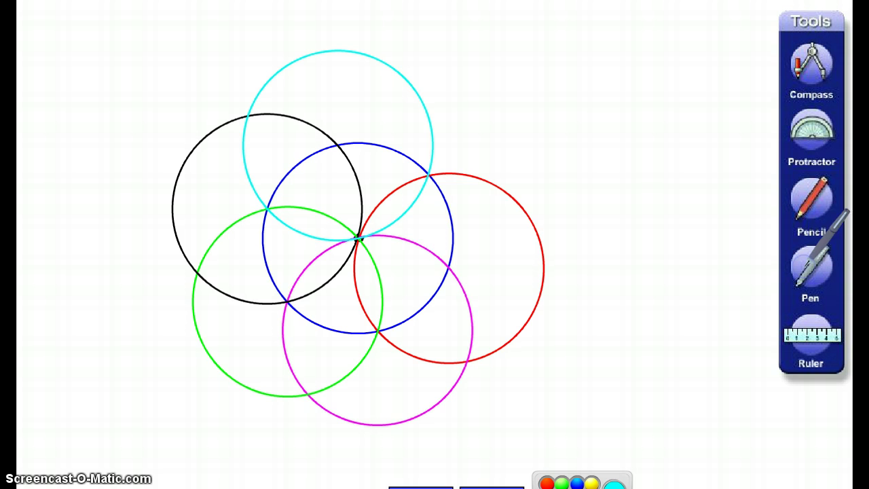
pyautogui.click(337, 145)
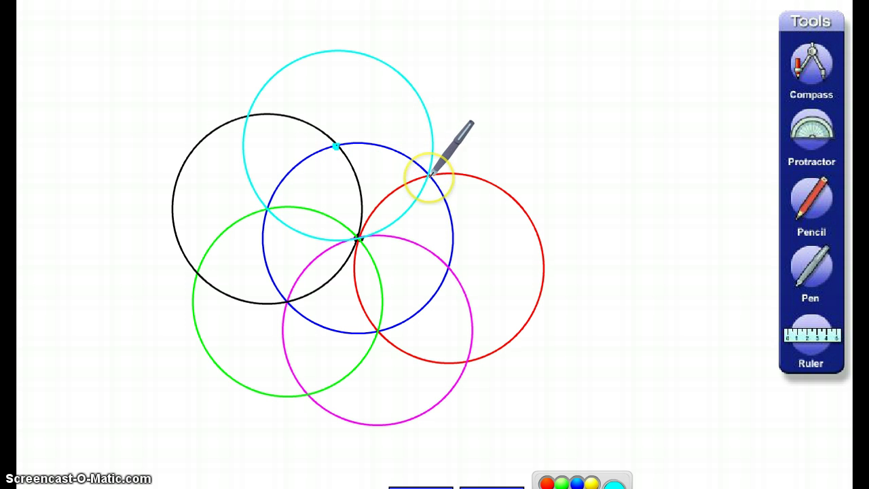
pyautogui.click(442, 253)
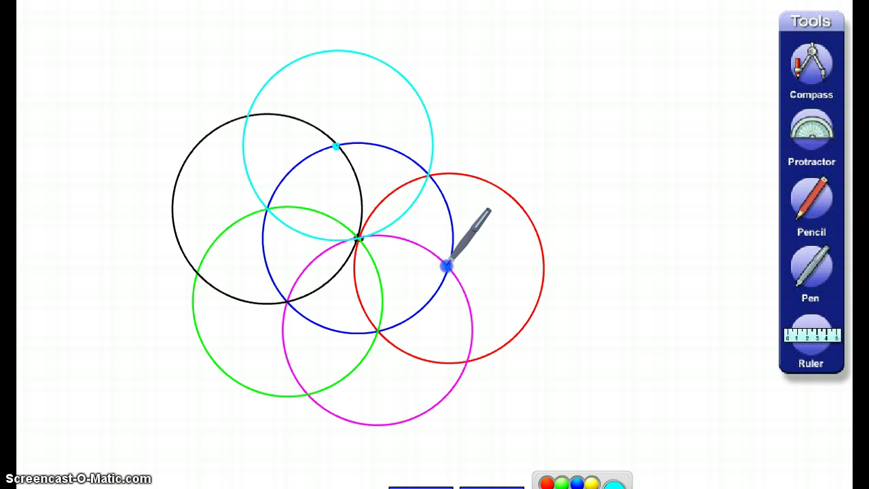
pyautogui.click(446, 264)
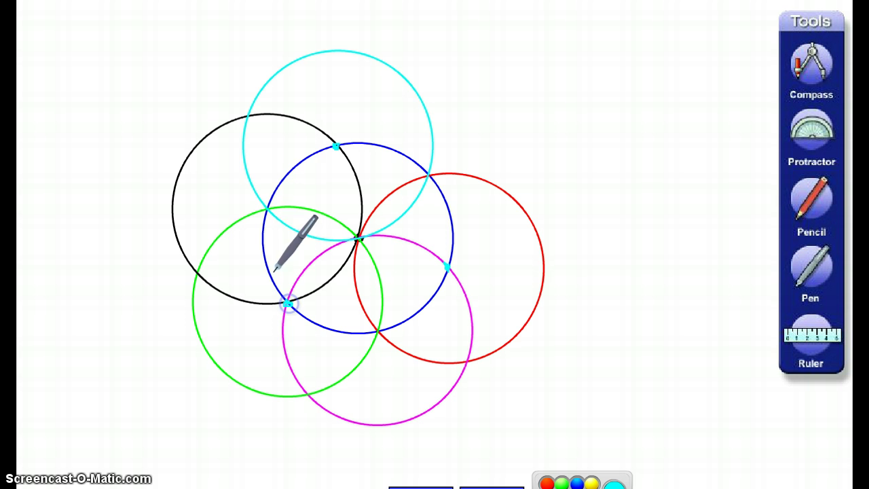
pyautogui.click(334, 128)
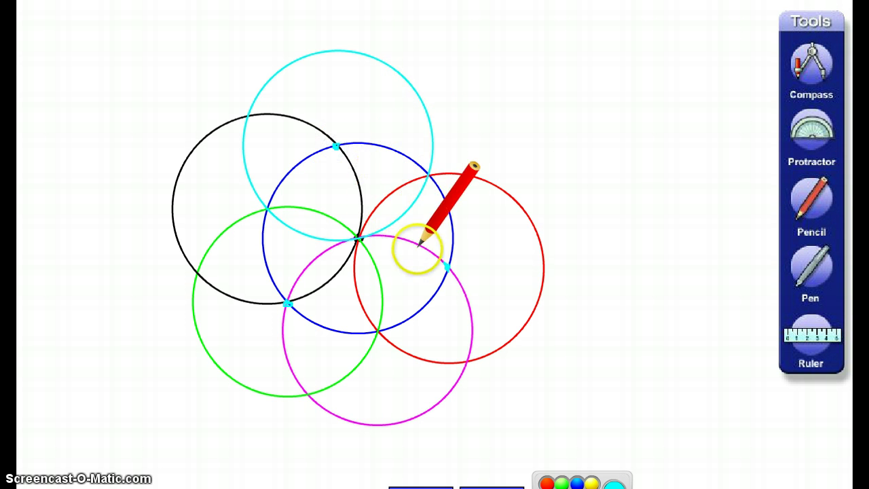
# - Draw red sides joining the top, right and lower-left dots into the inscribed triangle
pyautogui.moveTo(446, 268); pyautogui.dragTo(336, 149)
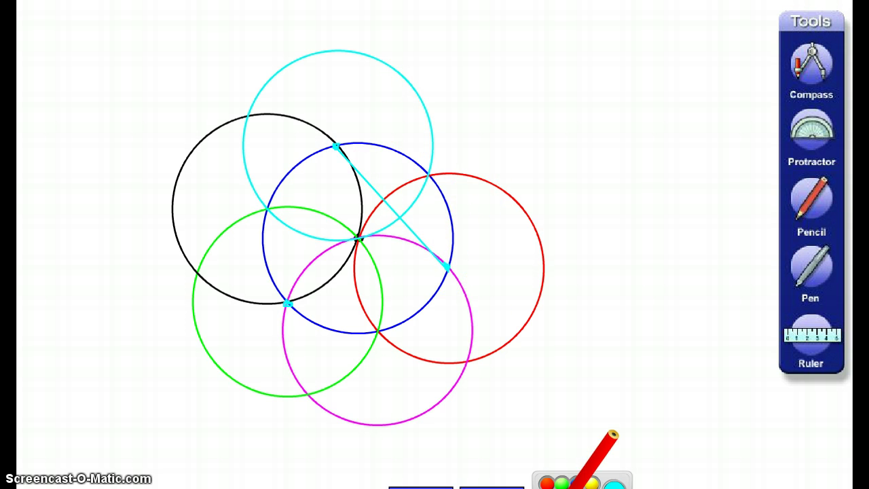
pyautogui.click(547, 481)
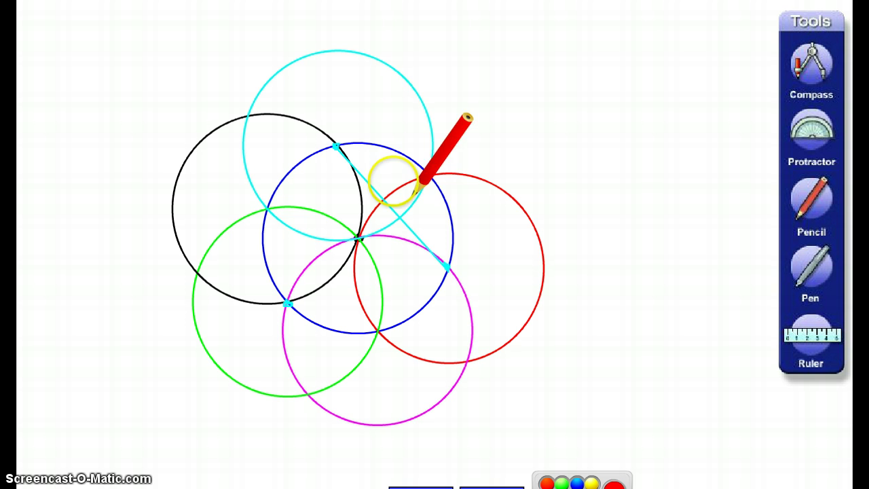
pyautogui.moveTo(335, 147); pyautogui.dragTo(448, 268)
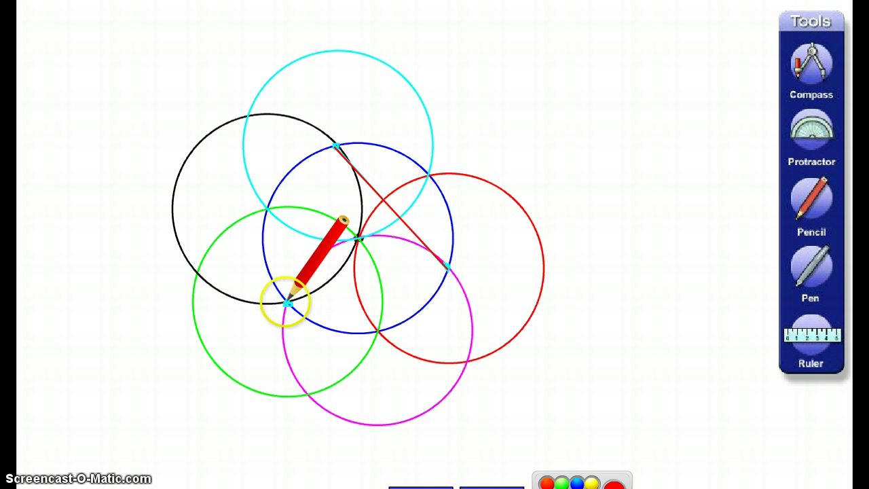
pyautogui.moveTo(288, 303)
pyautogui.mouseDown()
pyautogui.moveTo(419, 291)
pyautogui.moveTo(452, 268)
pyautogui.moveTo(445, 265)
pyautogui.mouseUp()
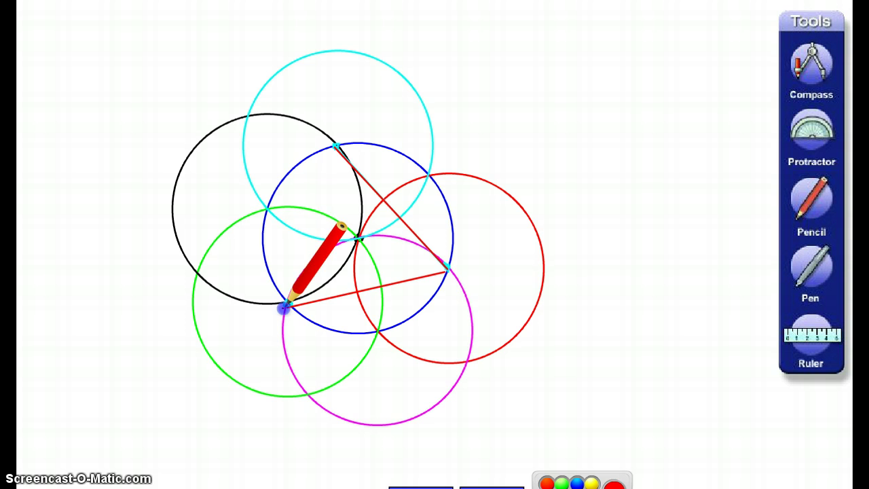
pyautogui.moveTo(284, 307); pyautogui.dragTo(314, 192)
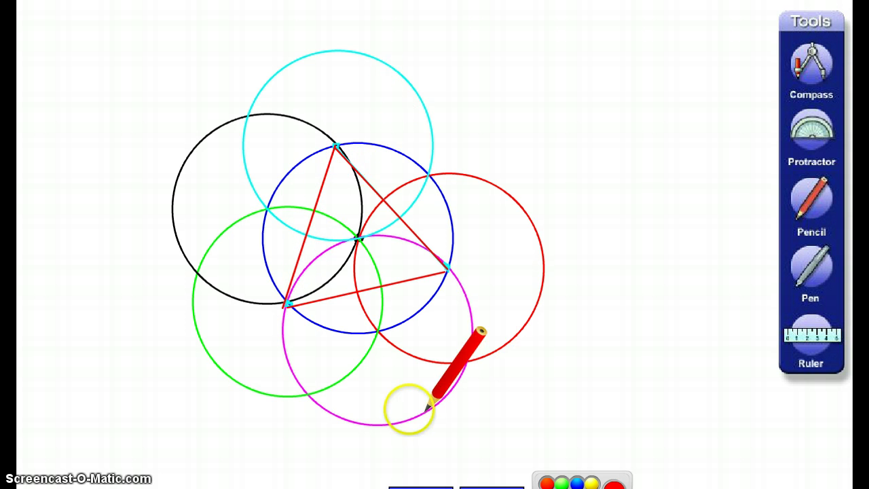
pyautogui.moveTo(314, 190); pyautogui.dragTo(335, 147)
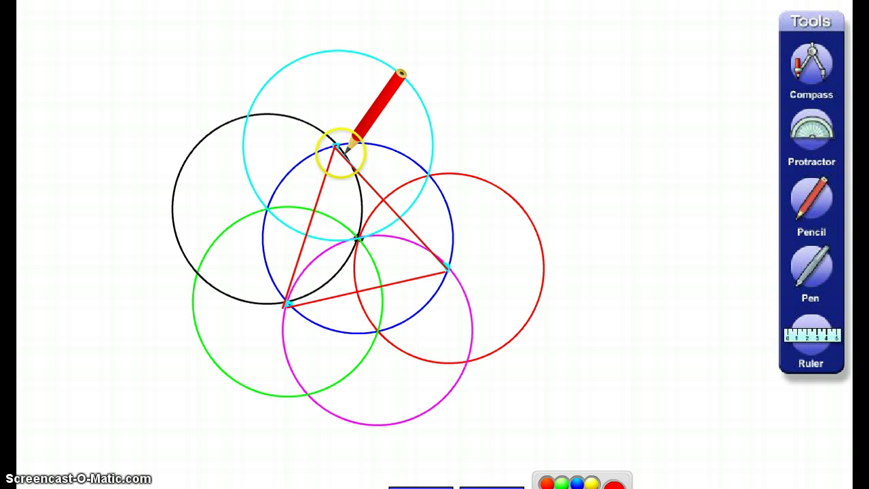